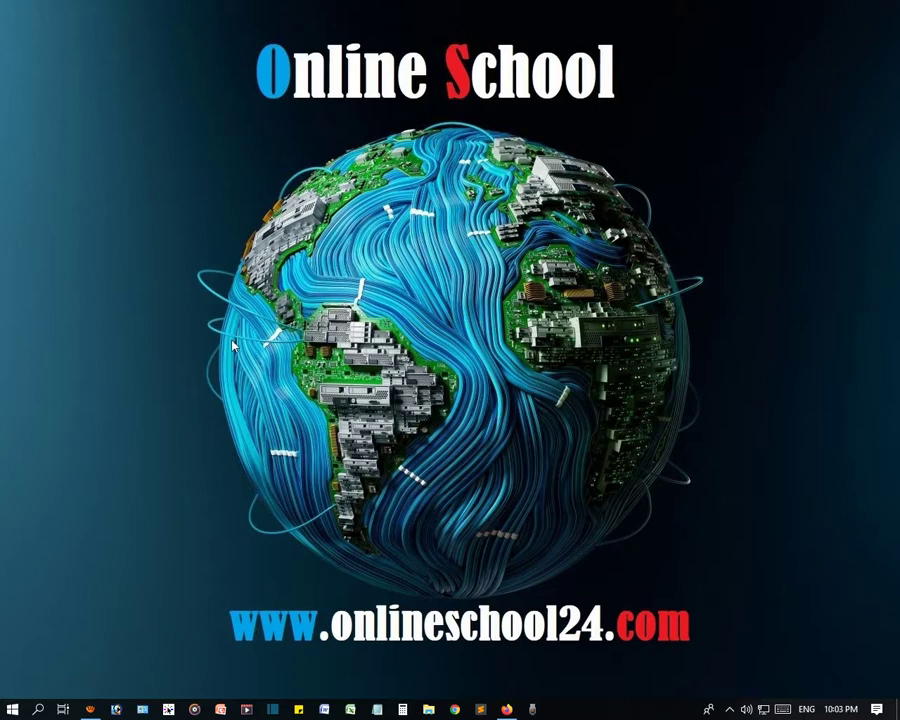
Step: Launch Word 2007 with a blank Document1 from the Start menu, then return to Firefox
click(12, 710)
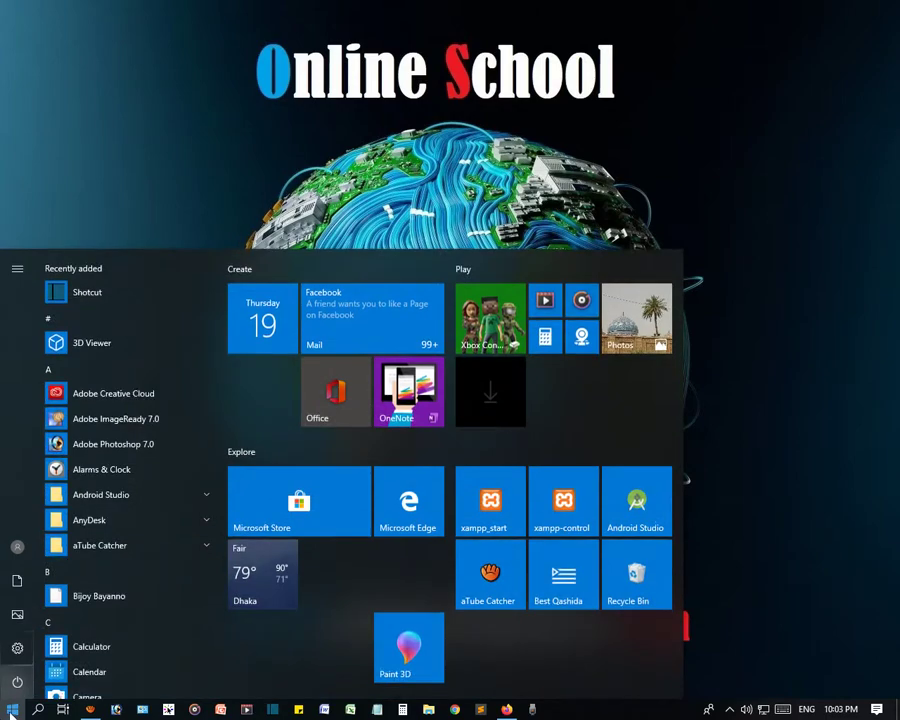
text(w)
key(Return)
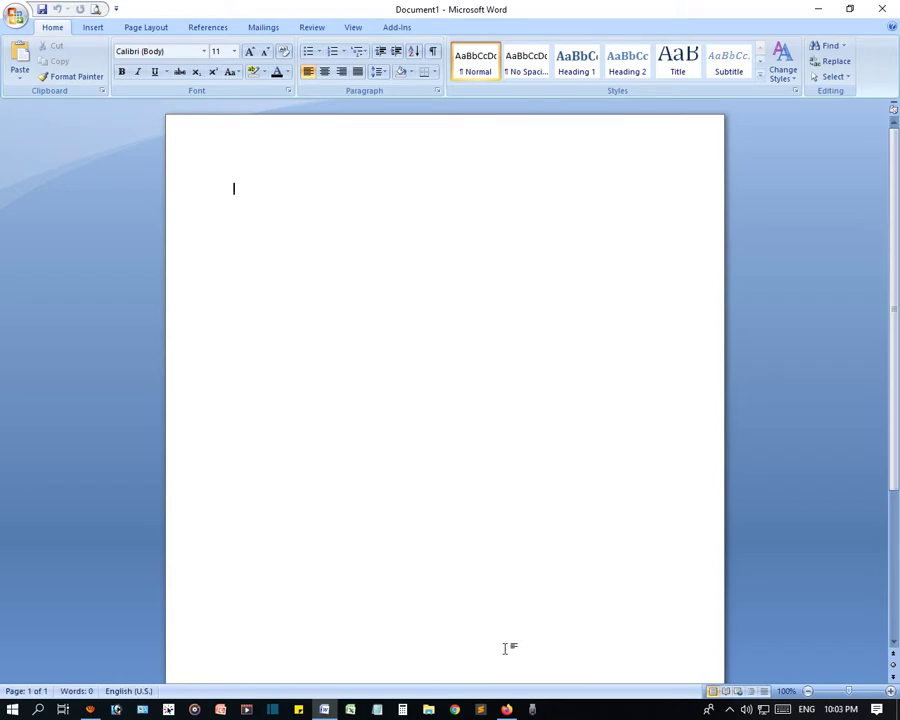
click(507, 709)
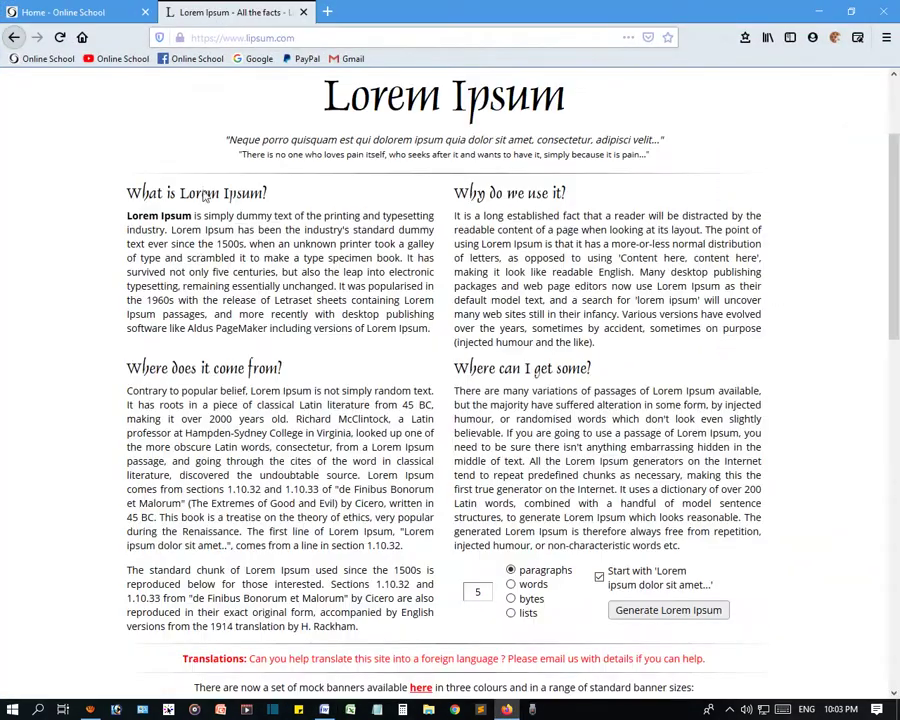
Step: Select the explanatory text sections on lipsum.com and go back to the blank Word document
click(222, 13)
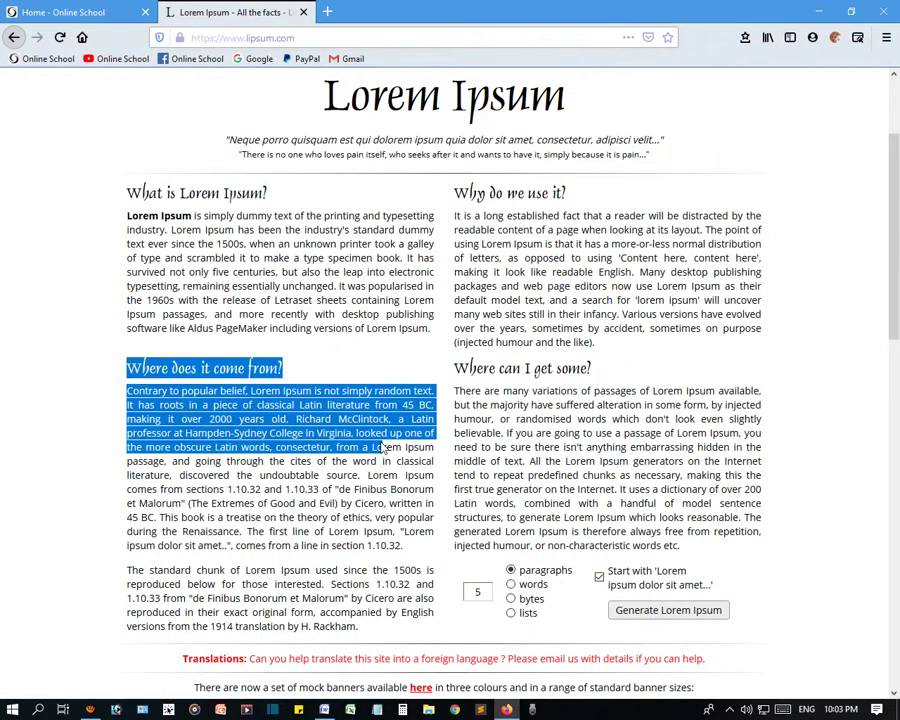
mouse_move(127, 193)
mouse_down()
mouse_move(316, 300)
mouse_move(686, 557)
mouse_up()
key(ctrl+c)
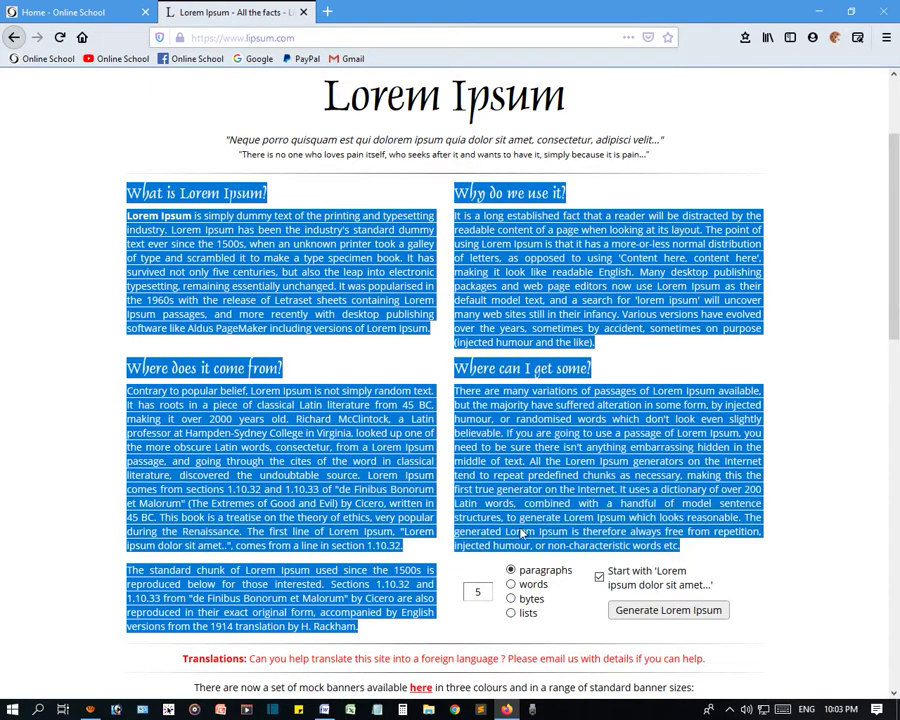
key(alt+Tab)
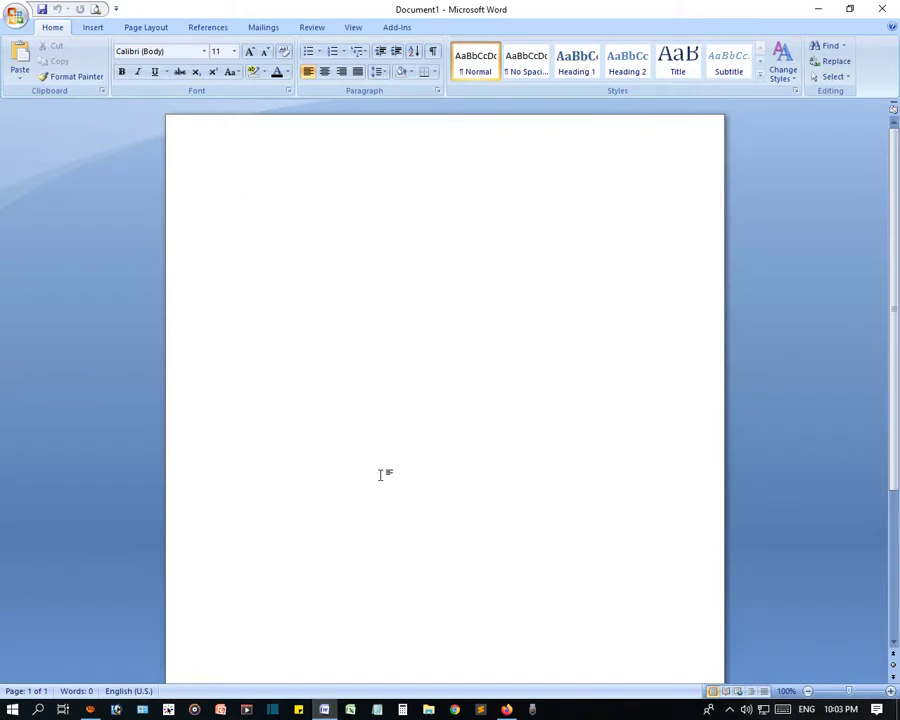
Step: Type the title 'Online School', enlarge it to 35 pt and centre it
text(Online)
text( School)
key(ctrl+a)
key(ctrl+shift+period)
key(ctrl+bracketright)
key(ctrl+bracketright)
key(ctrl+bracketright)
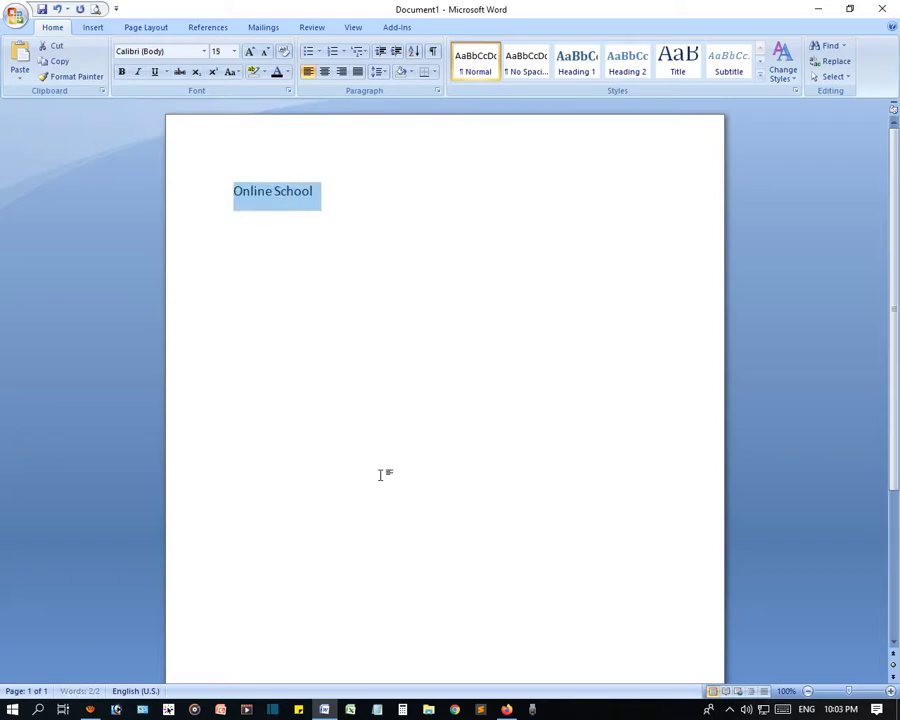
key(ctrl+bracketright)
key(ctrl+bracketright)
key(ctrl+bracketright)
key(ctrl+bracketright)
key(ctrl+bracketright)
key(ctrl+bracketright)
key(ctrl+e)
Step: Paste the Lorem Ipsum sections below the title and delete the leftover empty line
key(End)
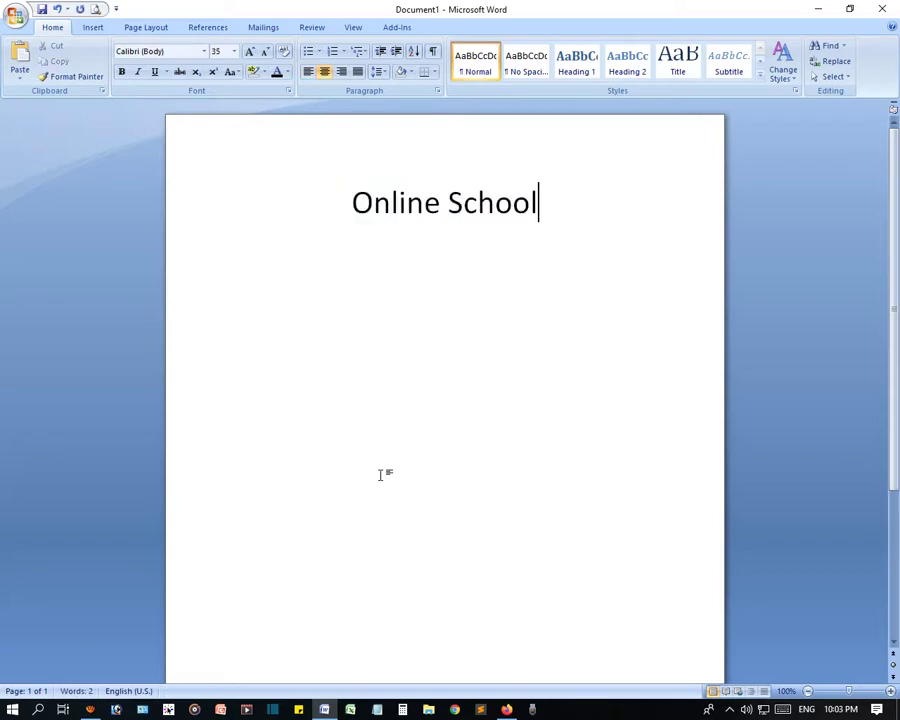
key(Return)
key(ctrl+v)
scroll(384, 512, up, 8)
scroll(384, 512, up, 3)
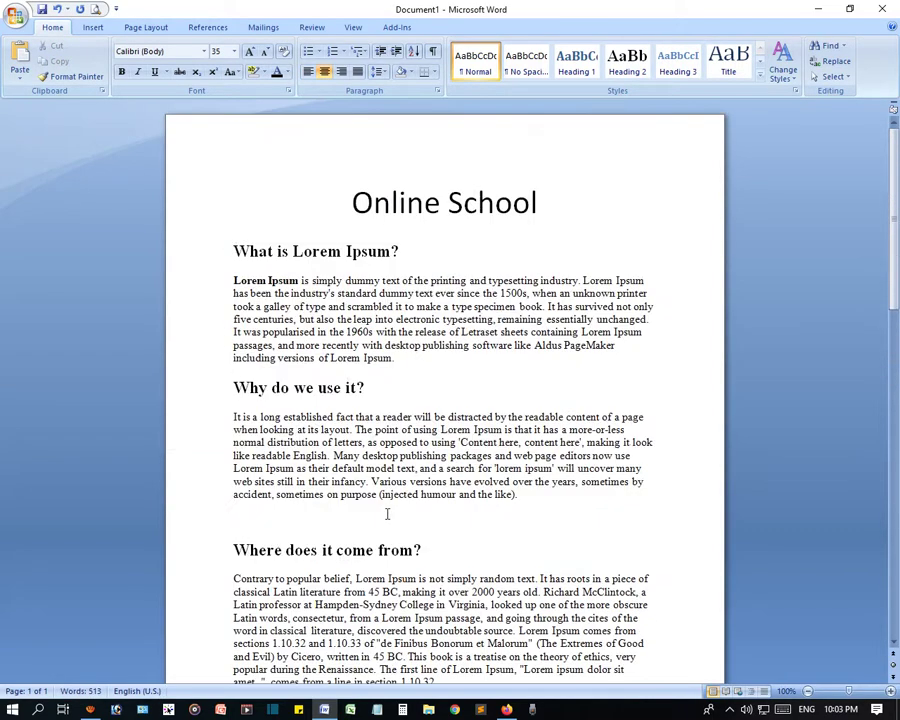
scroll(386, 514, down, 3)
scroll(386, 516, down, 9)
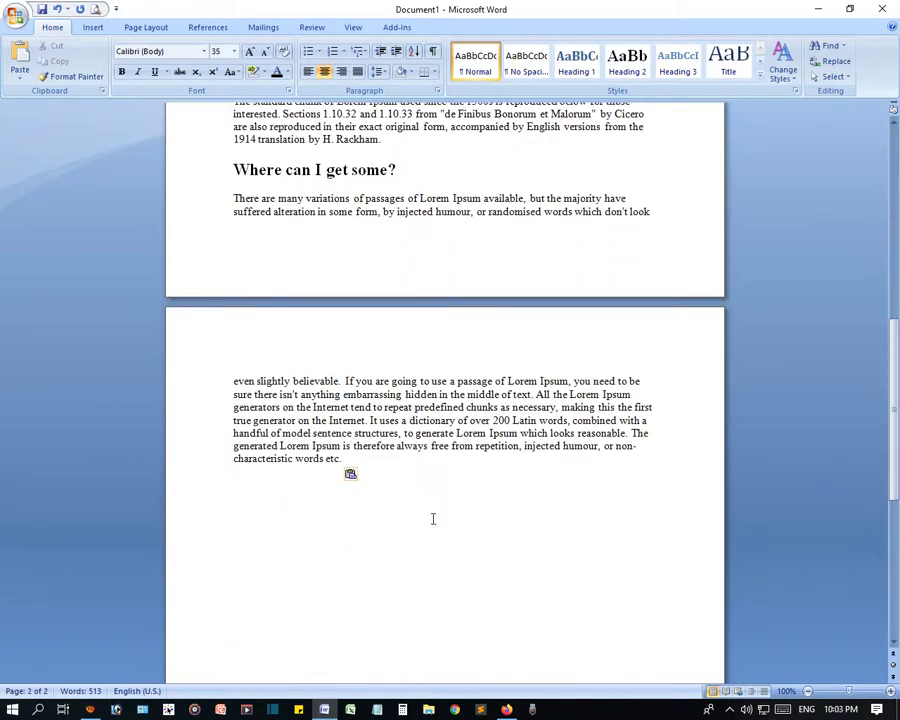
key(BackSpace)
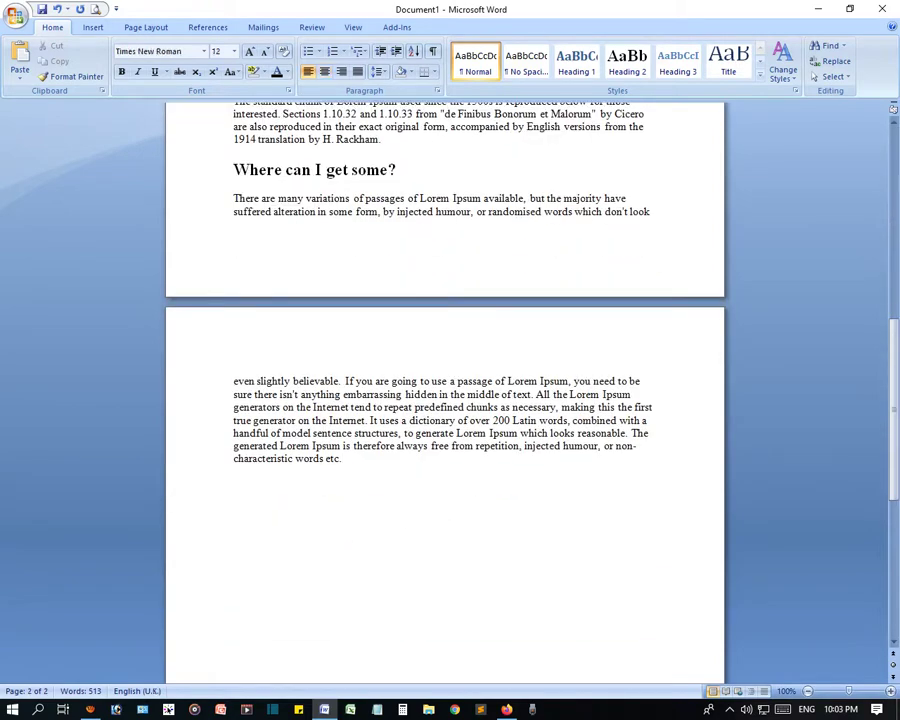
key(alt+shift)
Step: Open Word Count from the Review tab, showing 2 pages, 513 words and 3,090 characters
drag(472, 490, 327, 232)
click(376, 446)
scroll(380, 462, up, 10)
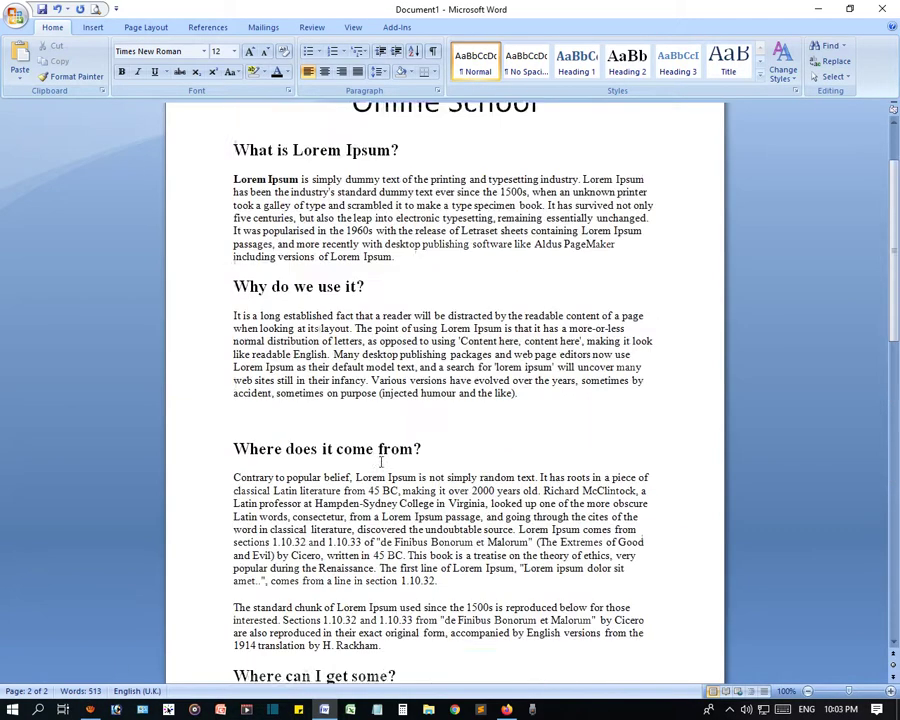
scroll(380, 462, up, 2)
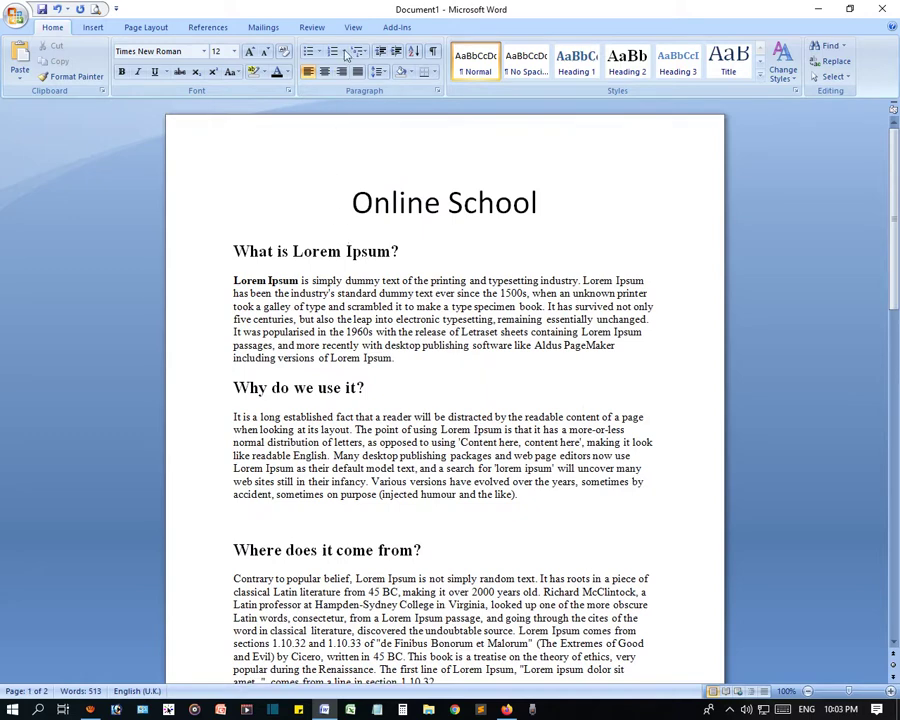
click(352, 27)
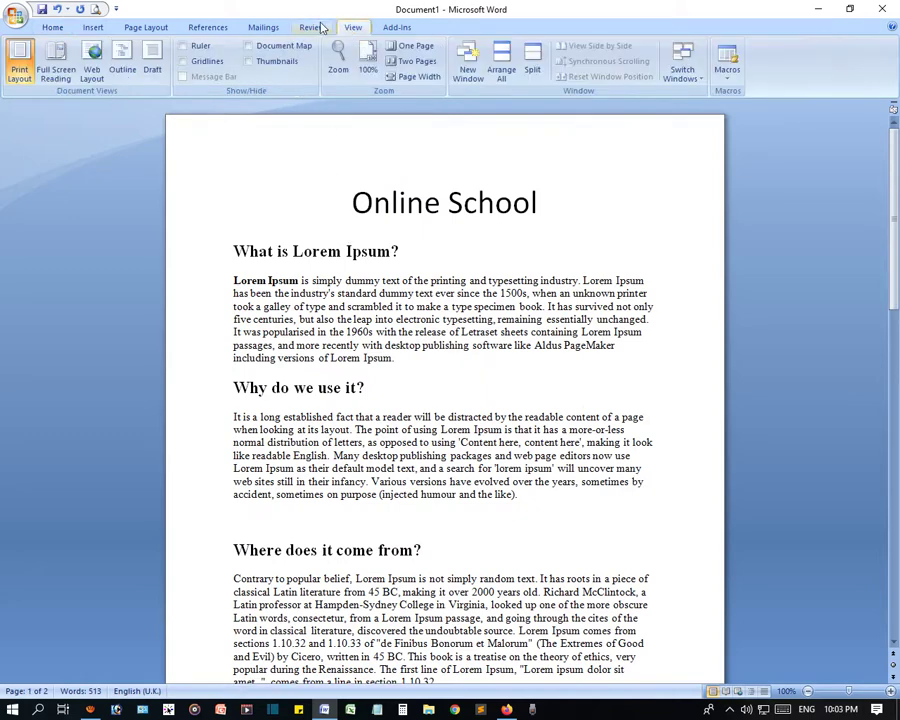
click(312, 27)
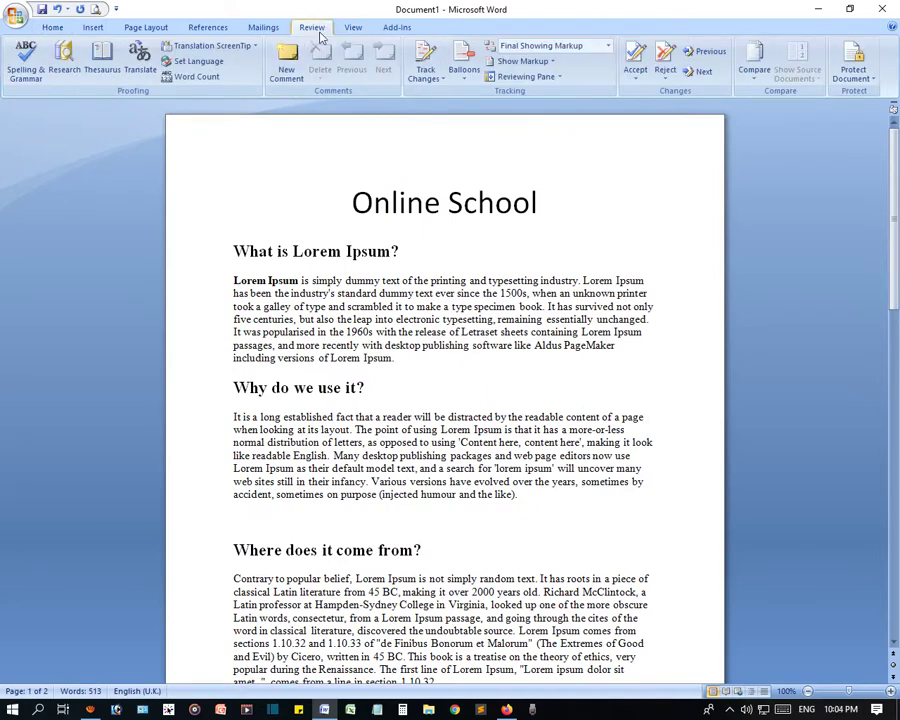
click(195, 80)
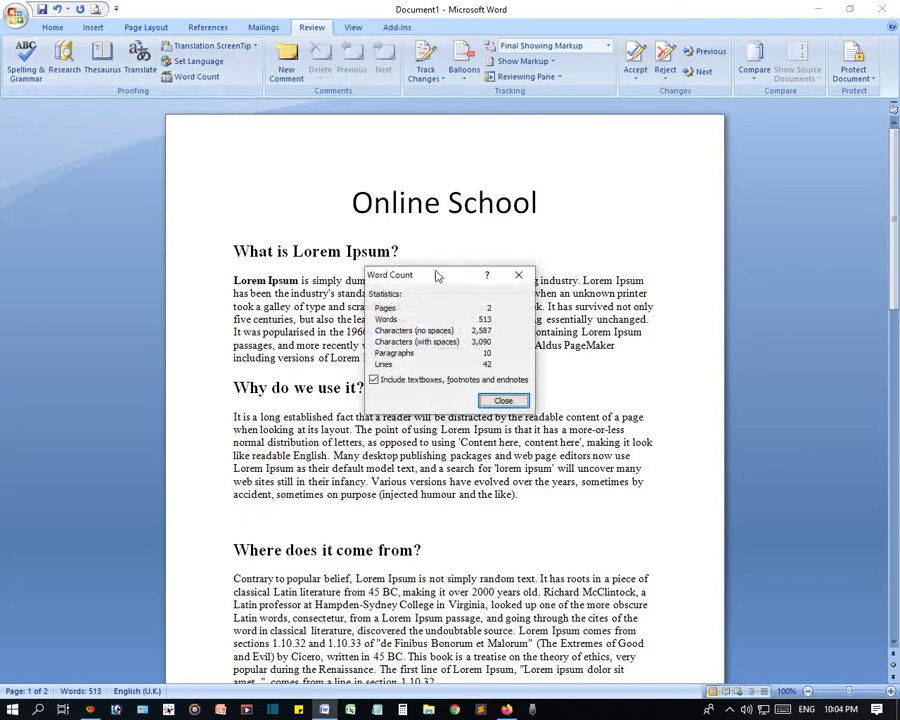
Step: Reposition the Word Count dialog over the title and then over the text
drag(452, 272, 136, 191)
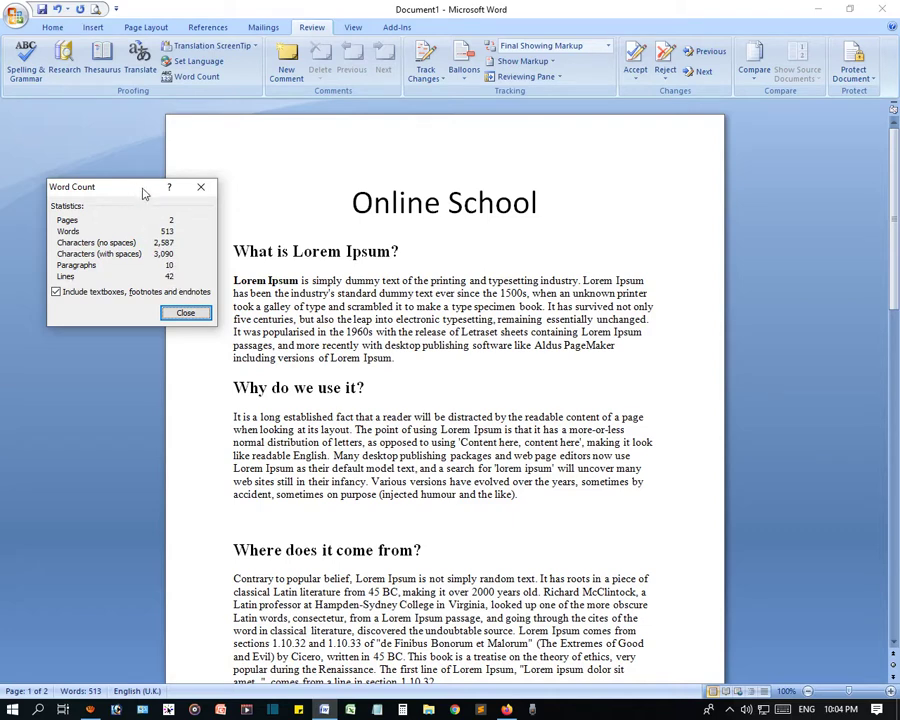
mouse_move(140, 187)
mouse_down()
mouse_move(450, 168)
mouse_move(446, 161)
mouse_up()
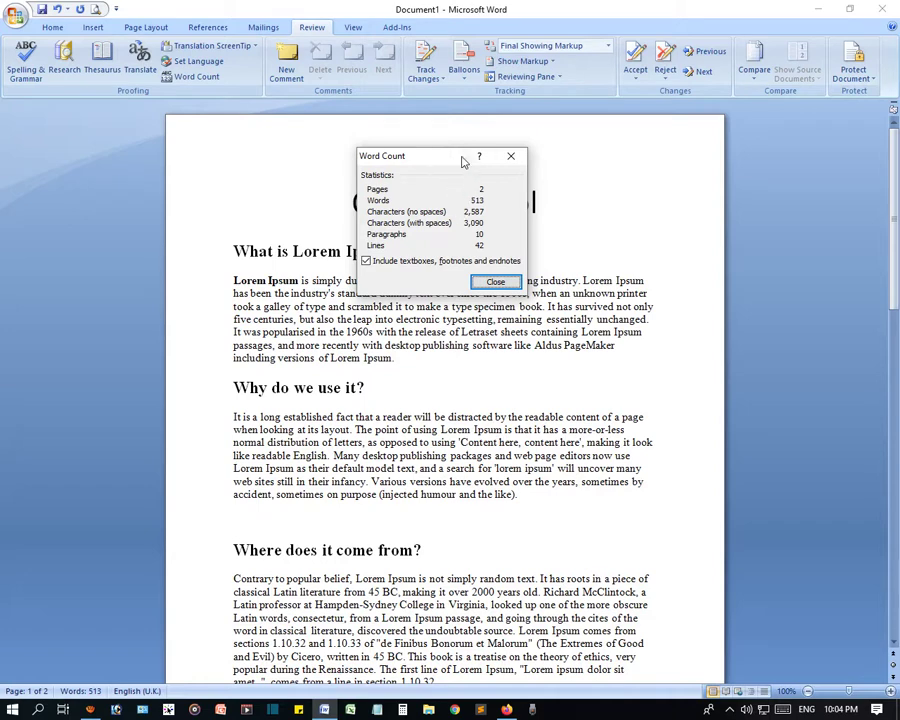
drag(443, 166, 432, 257)
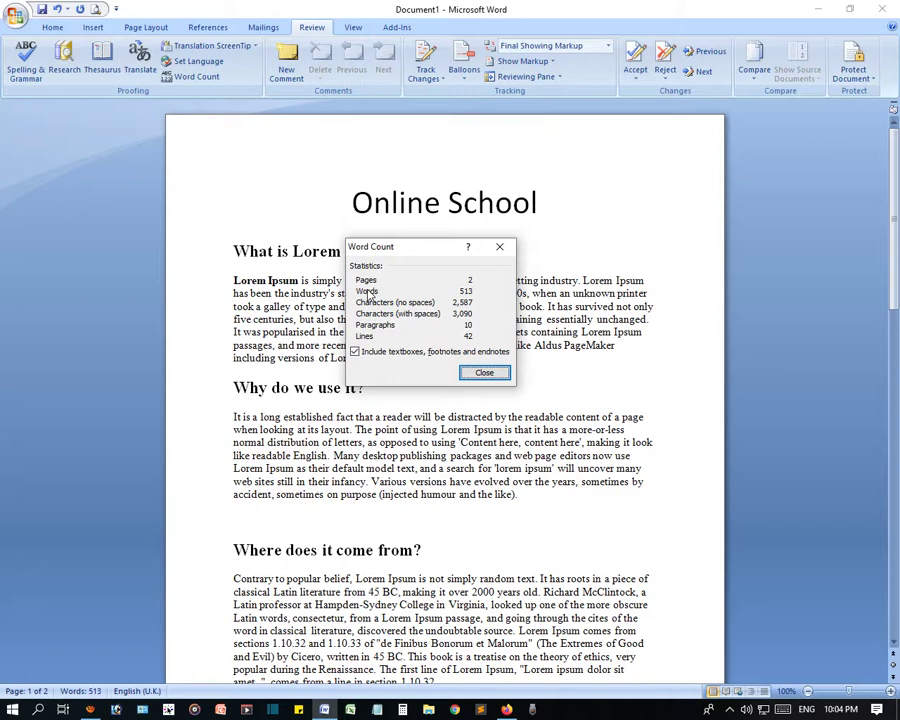
mouse_move(406, 256)
mouse_down()
mouse_move(340, 272)
mouse_move(411, 175)
mouse_up()
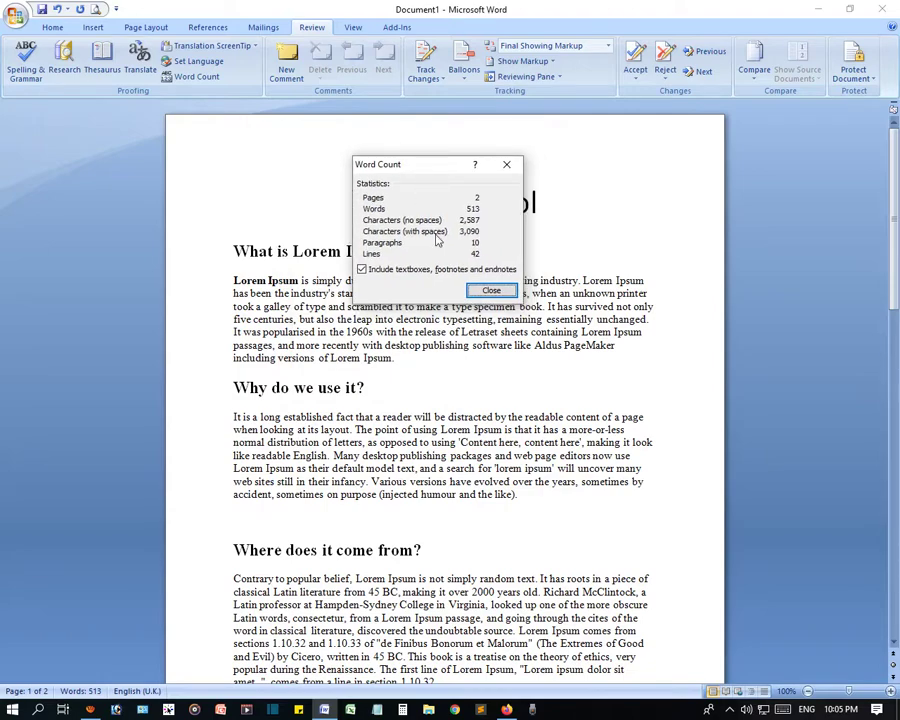
Step: Close the Word Count dialog and add an empty line after the final word 'etc.'
click(491, 290)
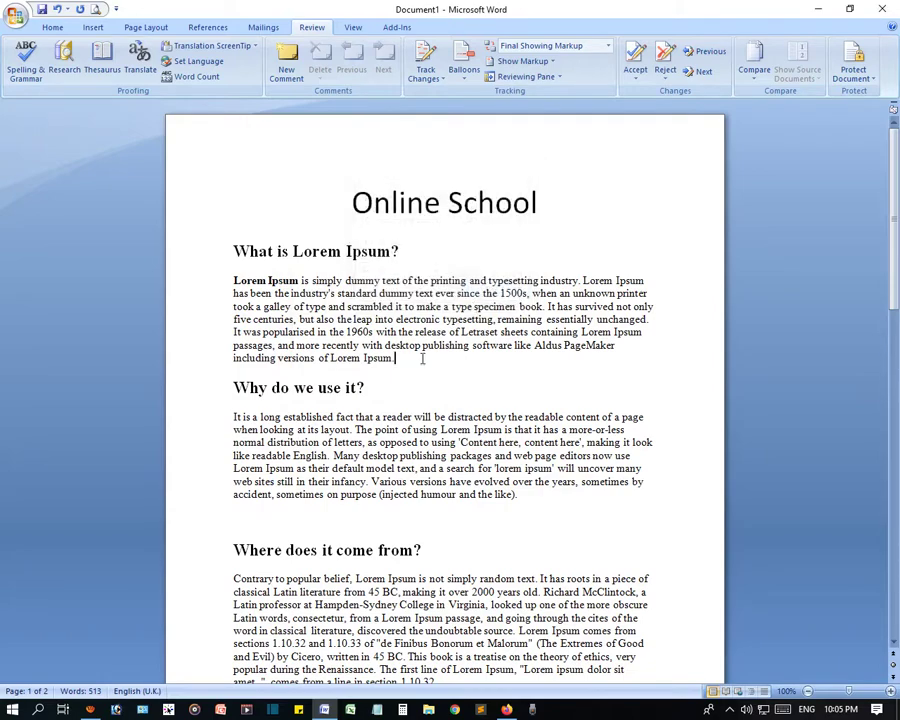
scroll(422, 358, down, 8)
scroll(410, 320, down, 6)
scroll(400, 290, down, 4)
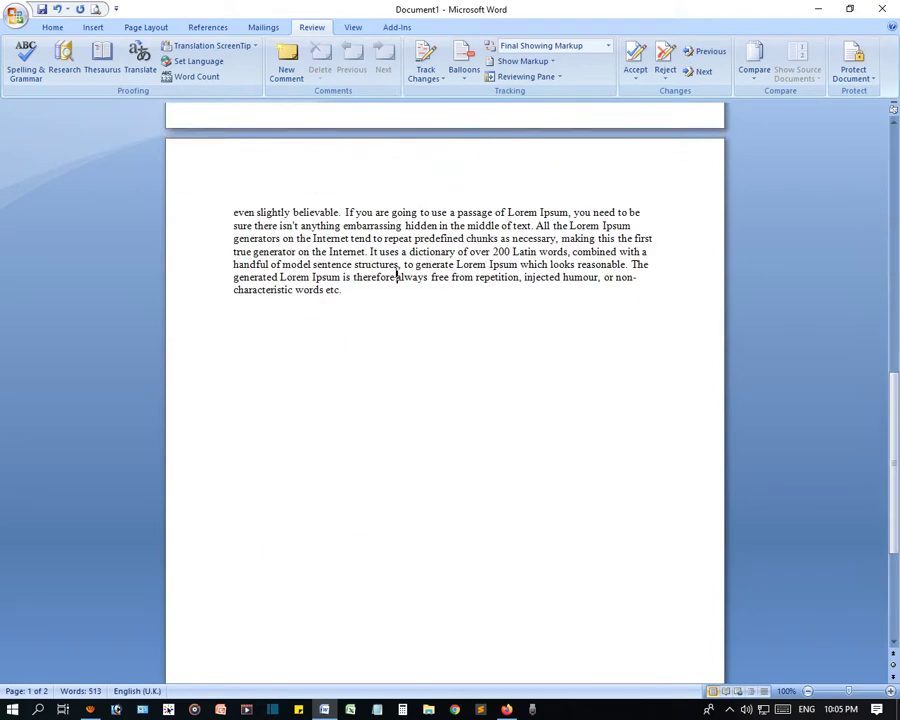
click(396, 276)
click(344, 290)
key(Return)
Step: Return to the top and select the 'Online School' title
scroll(434, 289, up, 5)
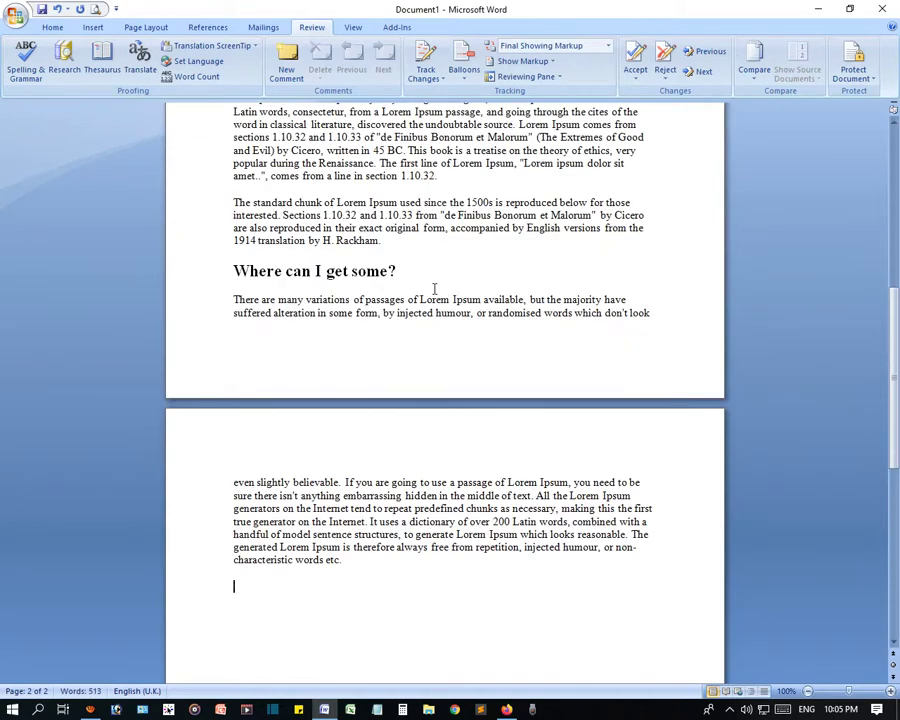
scroll(434, 289, up, 5)
scroll(434, 289, up, 4)
click(541, 205)
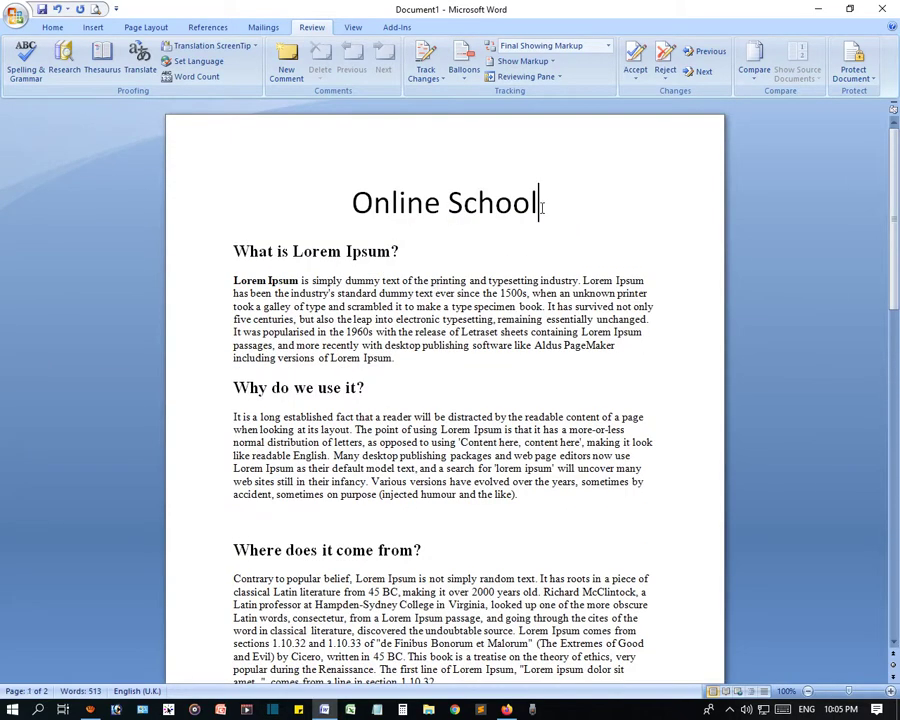
key(ctrl+shift+Left)
key(ctrl+shift+Left)
click(333, 281)
drag(339, 197, 547, 205)
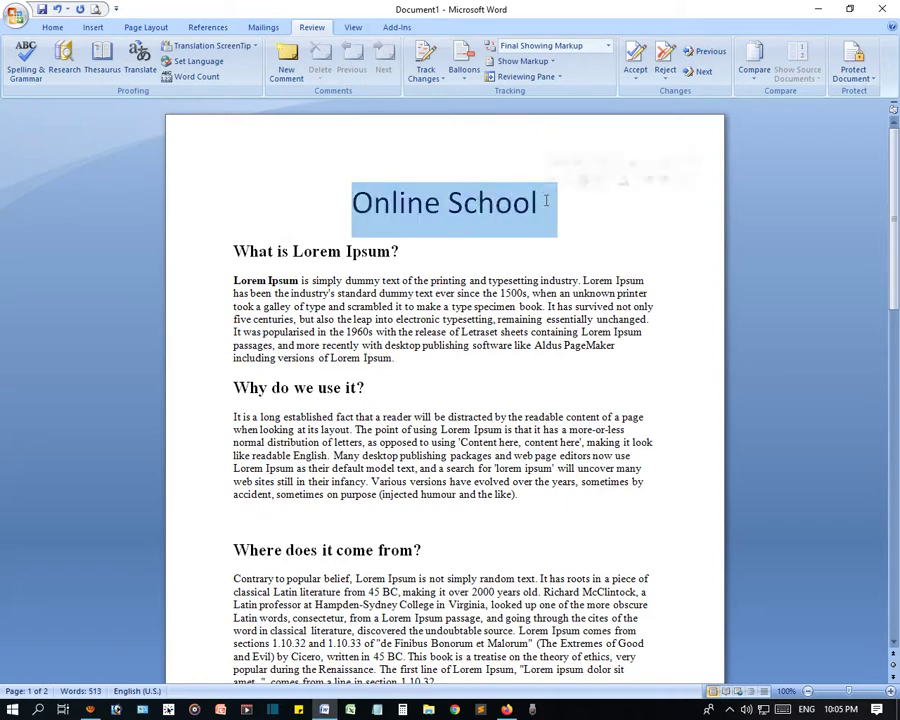